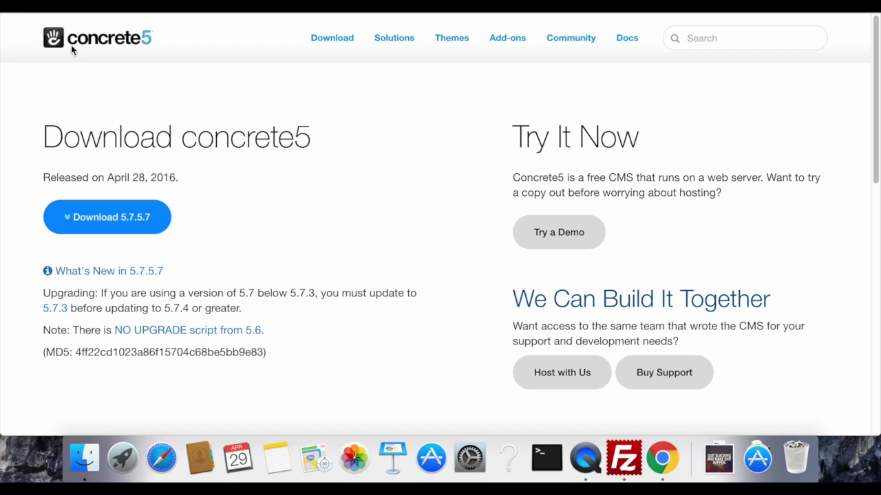
Step: Download the concrete5 5.7.5.7 zip to the Desktop, named concrete5.7.5.7 without the ' (1)' suffix
left_click(141, 220)
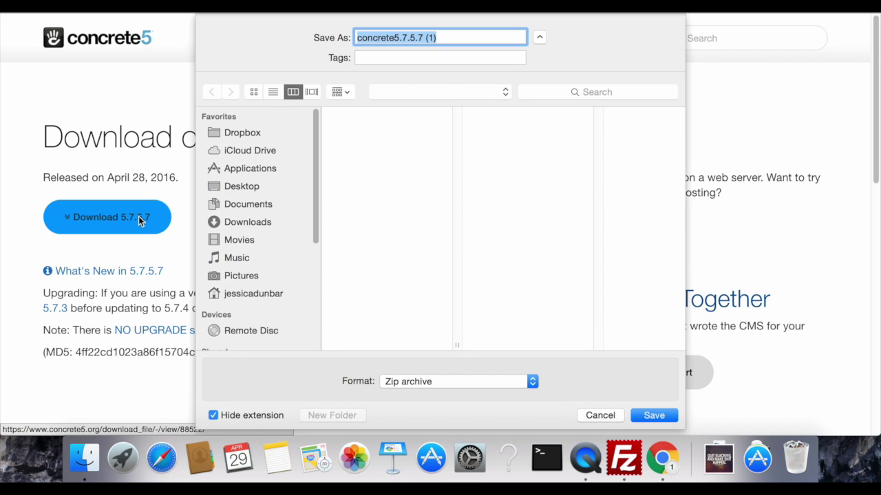
left_click(255, 186)
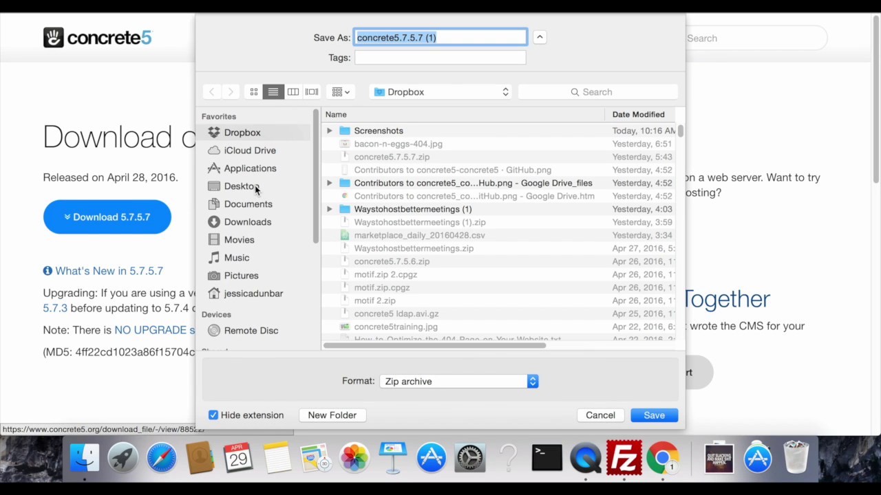
left_click(462, 37)
key("BackSpace")
key("BackSpace")
key("BackSpace")
key("BackSpace")
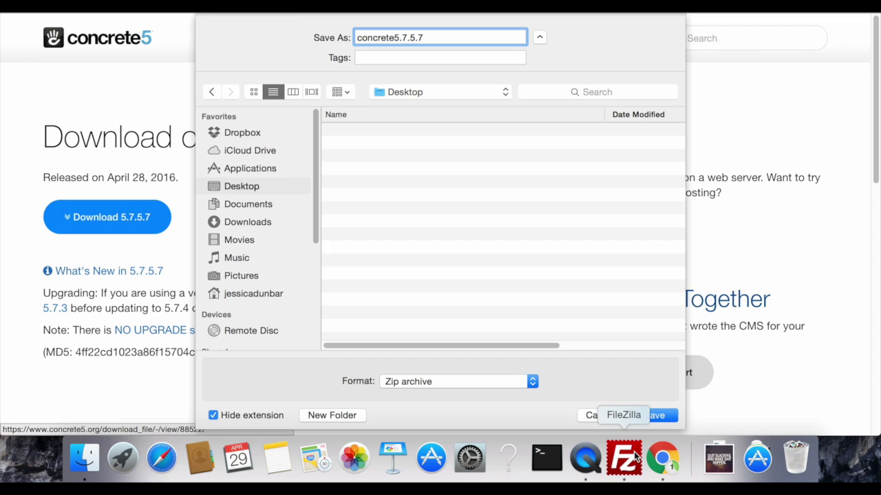
left_click(651, 415)
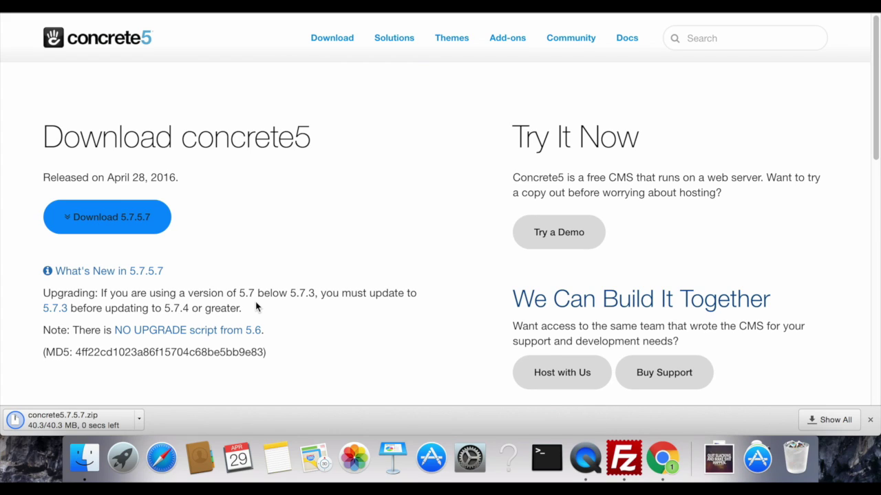
Step: Reveal the downloaded concrete5.7.5.7.zip in Finder and extract it on the Desktop
left_click(141, 413)
left_click(161, 400)
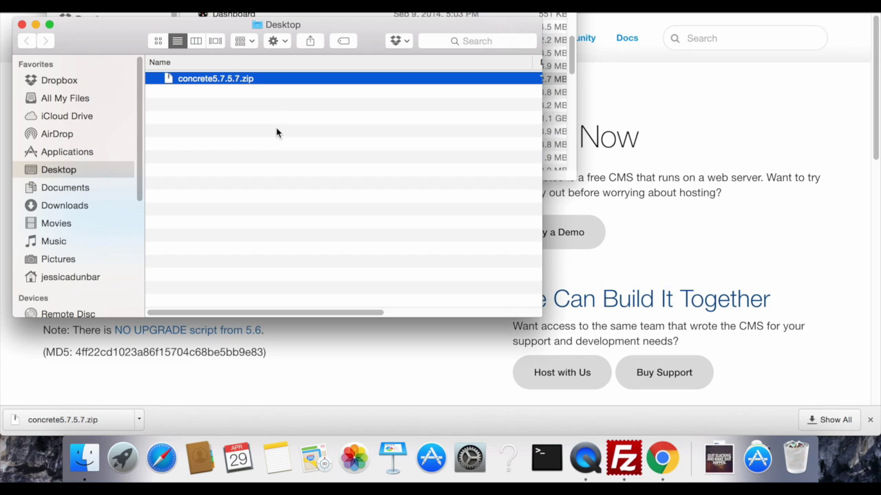
double_click(283, 79)
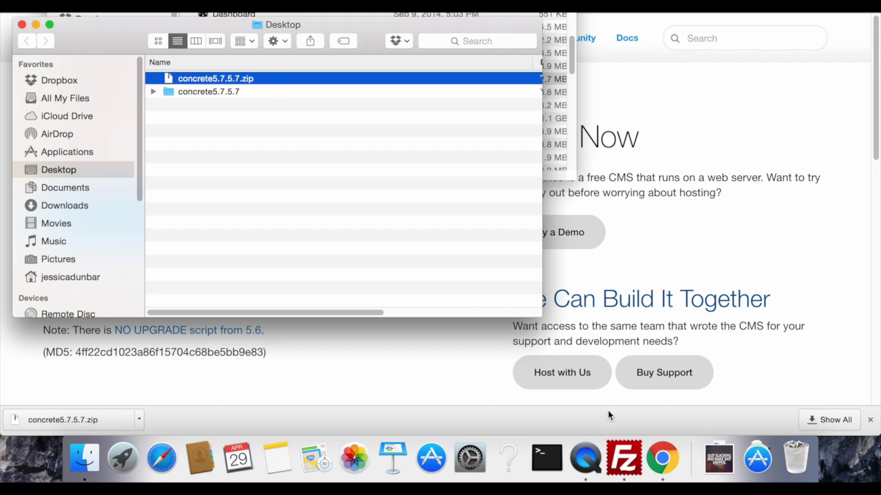
Step: In FileZilla, upload the Desktop's concrete5.7.5.7 folder into the remote updates folder
left_click(636, 468)
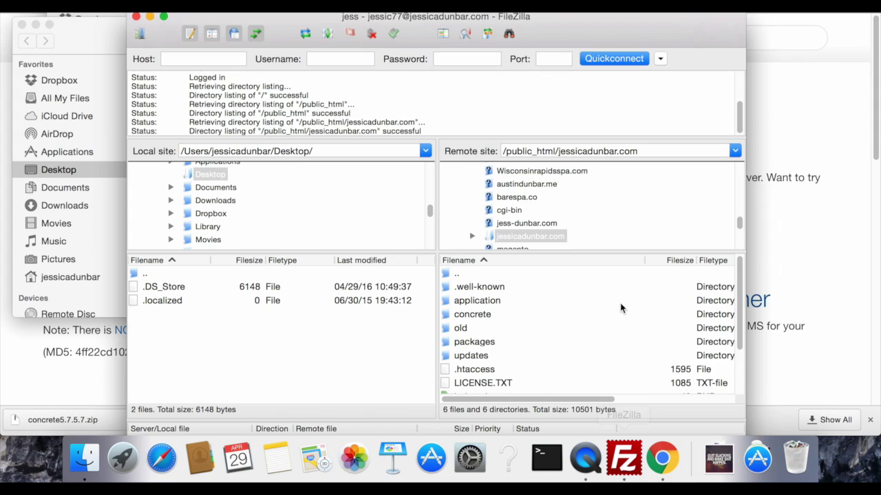
left_click(209, 189)
left_click(212, 176)
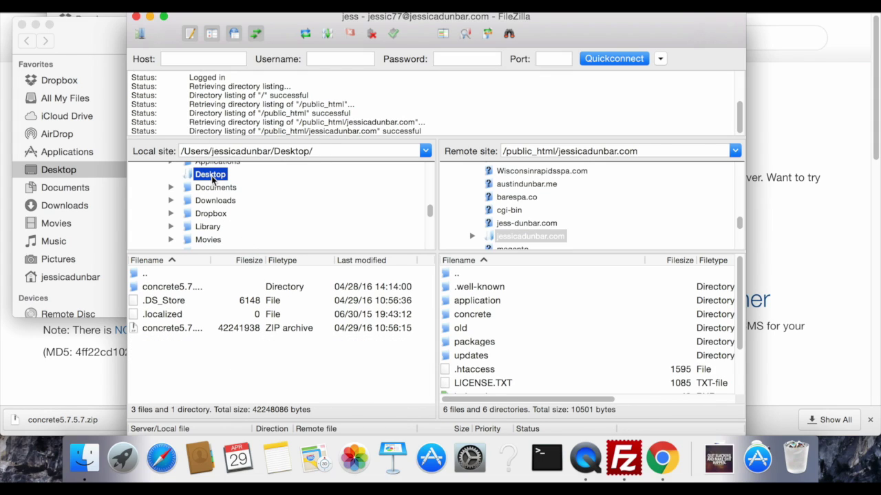
double_click(474, 357)
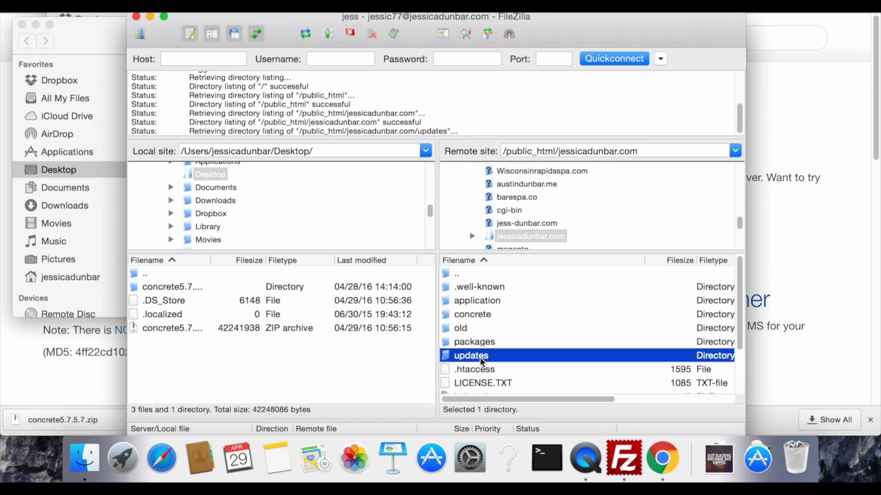
left_click(189, 289)
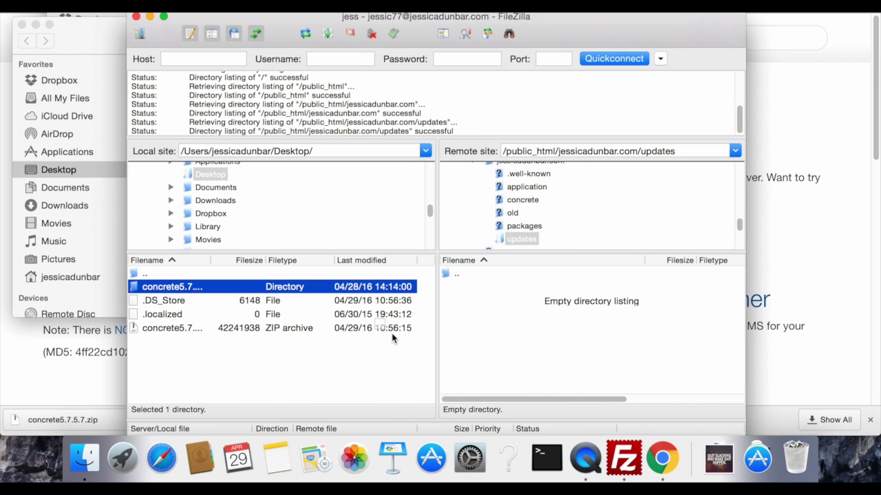
left_click_drag(553, 335, 553, 336)
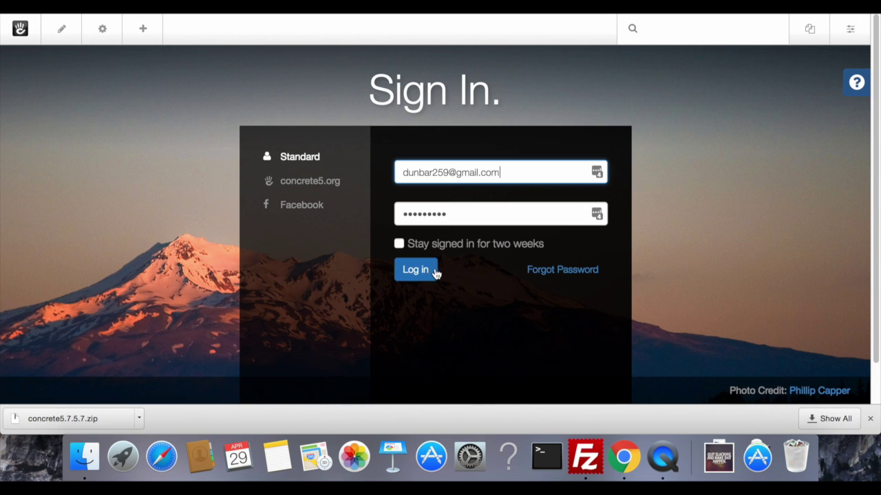
Step: Log in, go to Dashboard > System & Settings, and open Update concrete5 under Backup & Restore
left_click(417, 276)
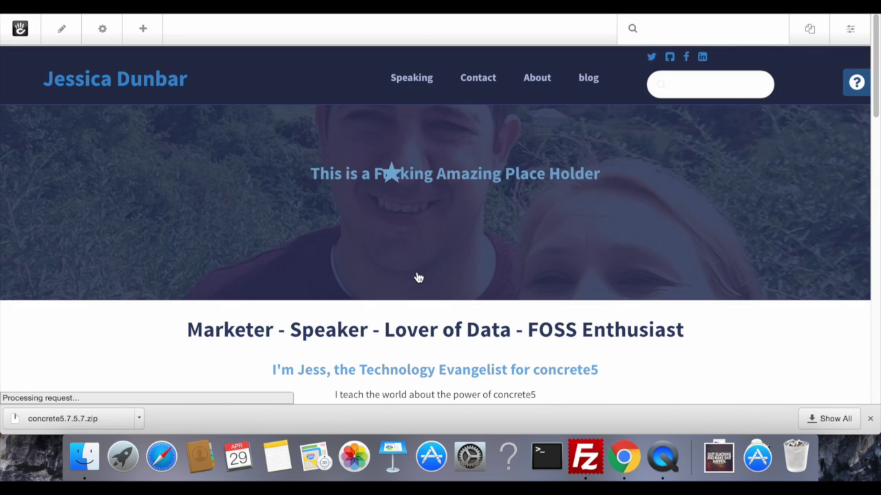
left_click(852, 30)
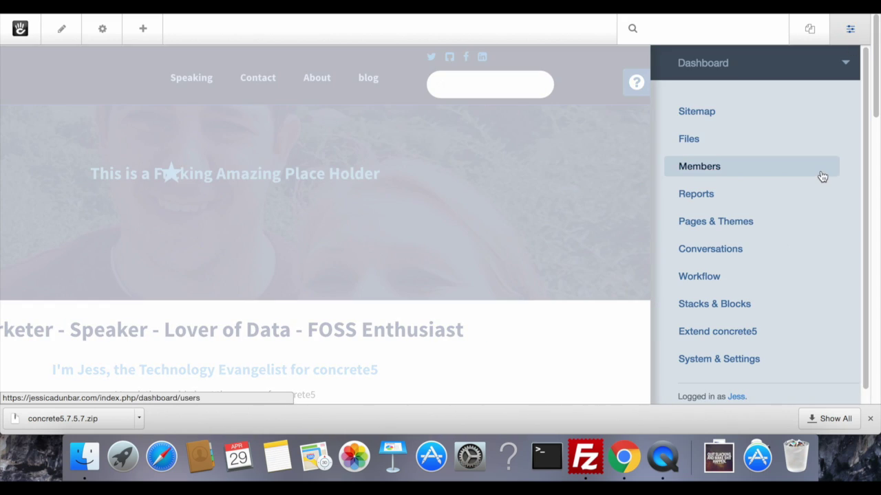
left_click(757, 363)
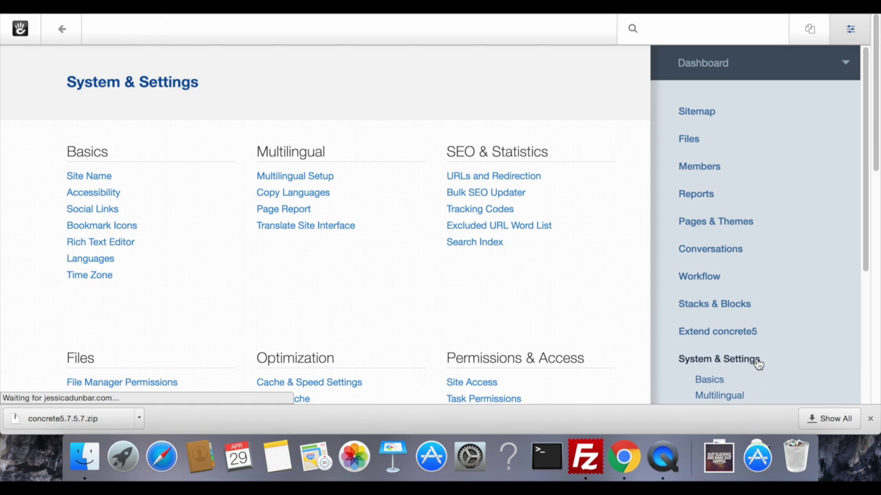
scroll(555, 310, "down", 5)
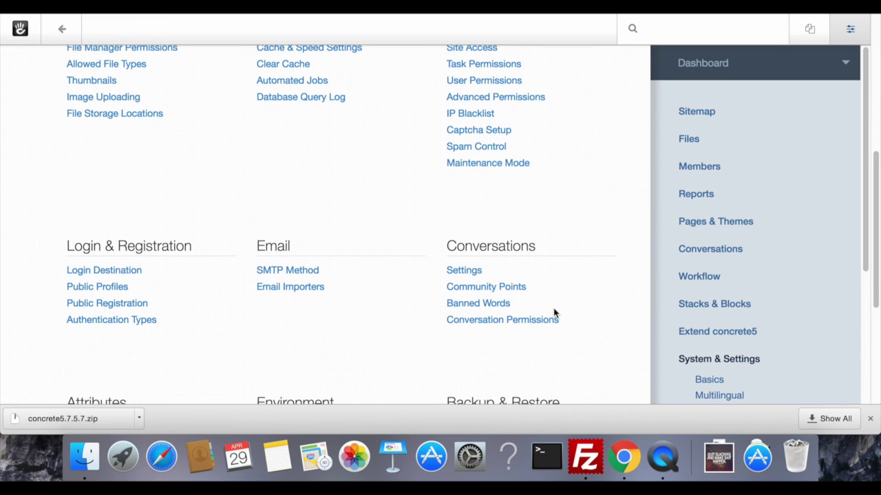
scroll(555, 313, "down", 3)
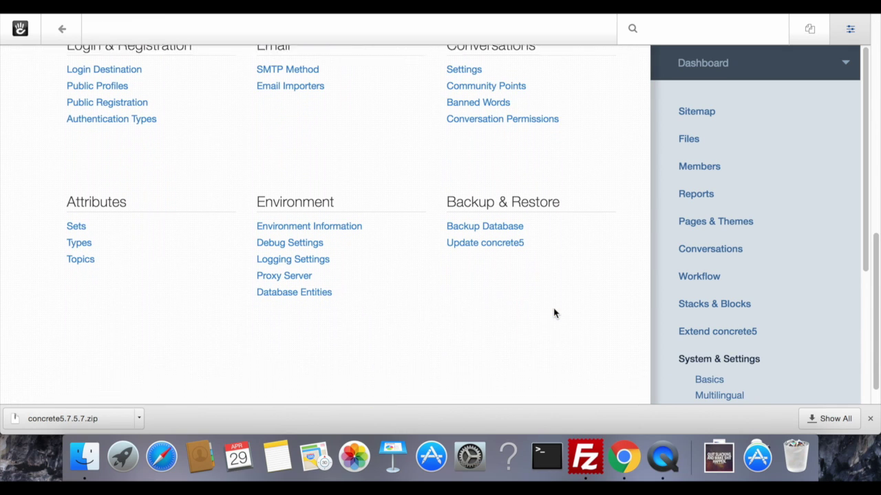
left_click(502, 240)
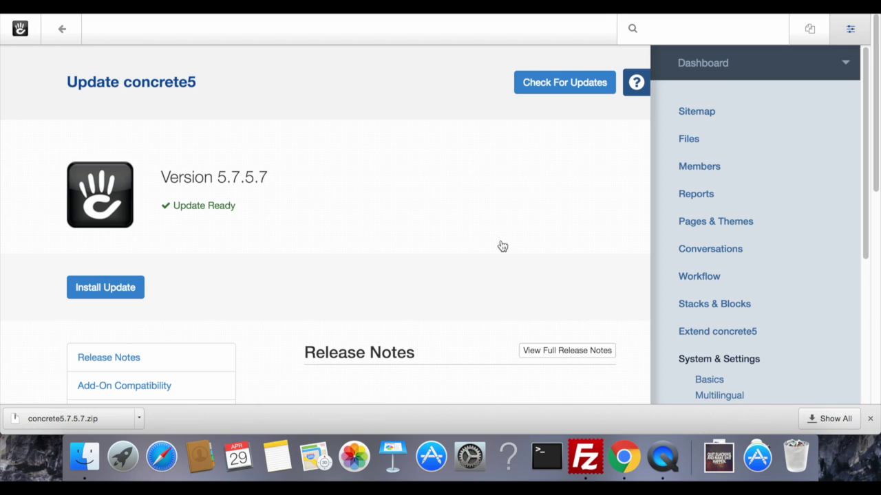
Step: Review the add-on compatibility list for 5.7.5.7 and install the update
scroll(502, 246, "down", 1)
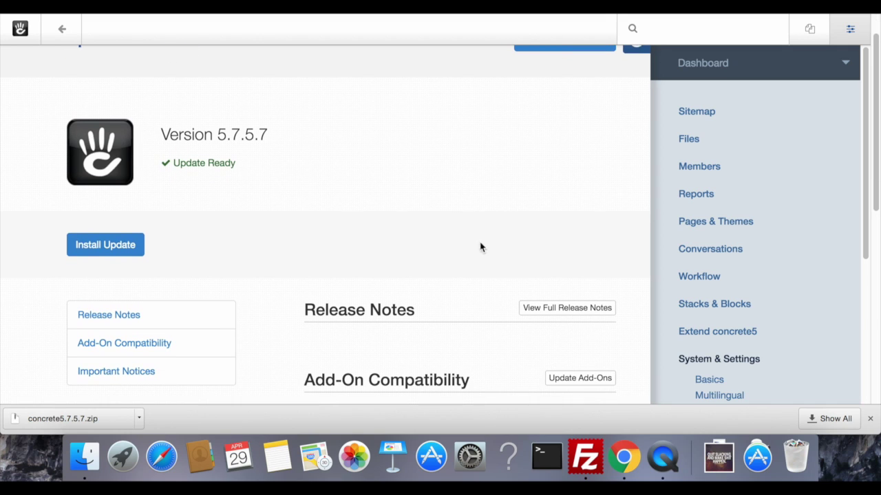
scroll(455, 263, "down", 3)
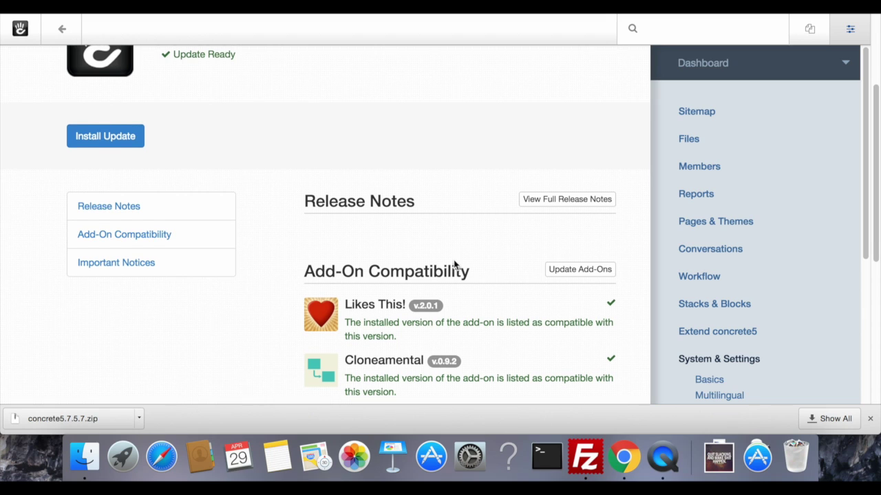
scroll(454, 259, "down", 5)
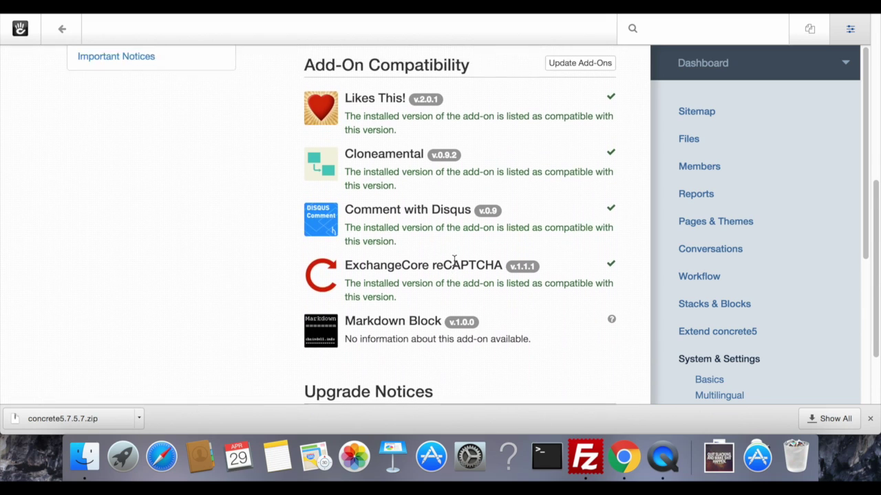
scroll(454, 261, "up", 7)
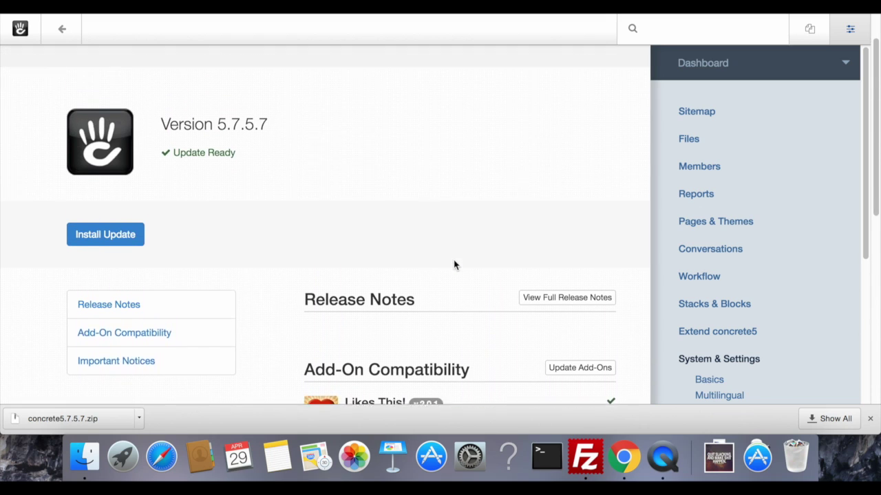
left_click(98, 244)
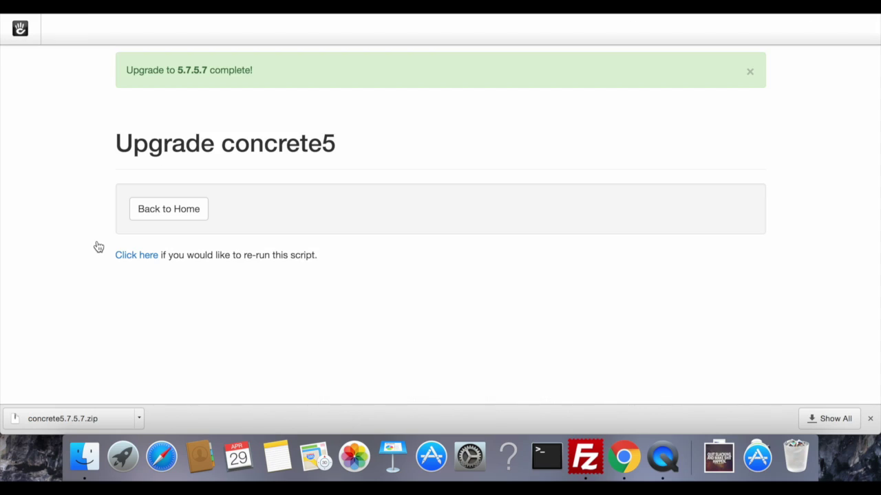
Step: After 'Upgrade to 5.7.5.7 complete!' appears, go back to the site's home page
left_click(178, 216)
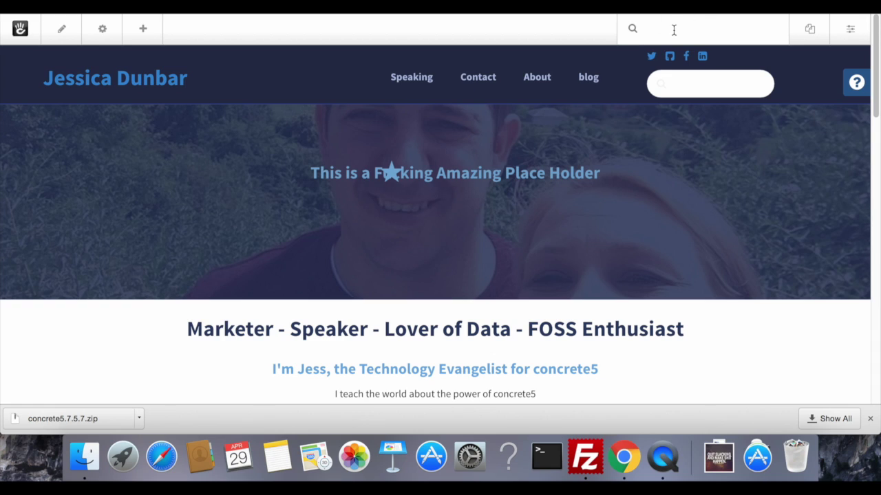
Step: Search the toolbar for 'cache', open the Clear Cache page, and clear the cache
type("cache")
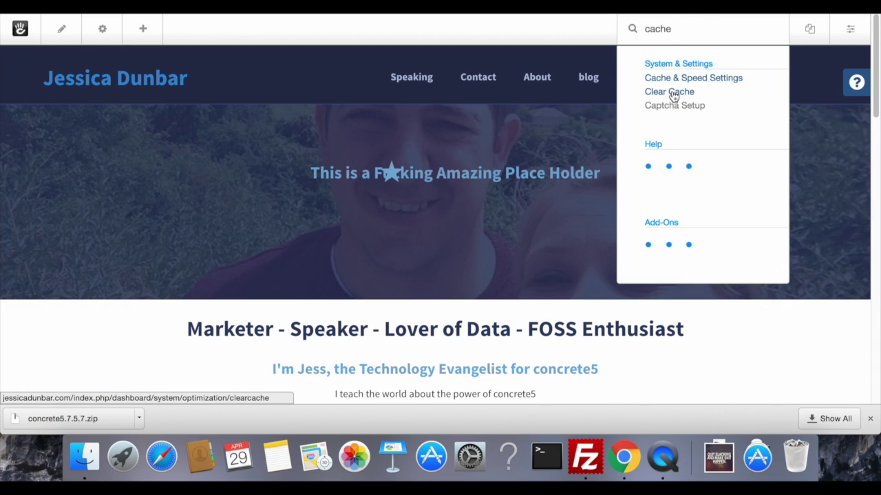
left_click(673, 94)
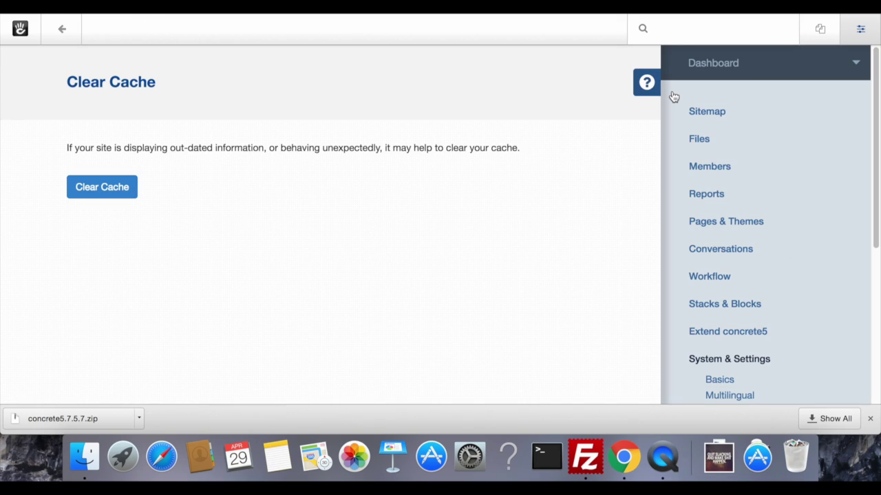
left_click(117, 192)
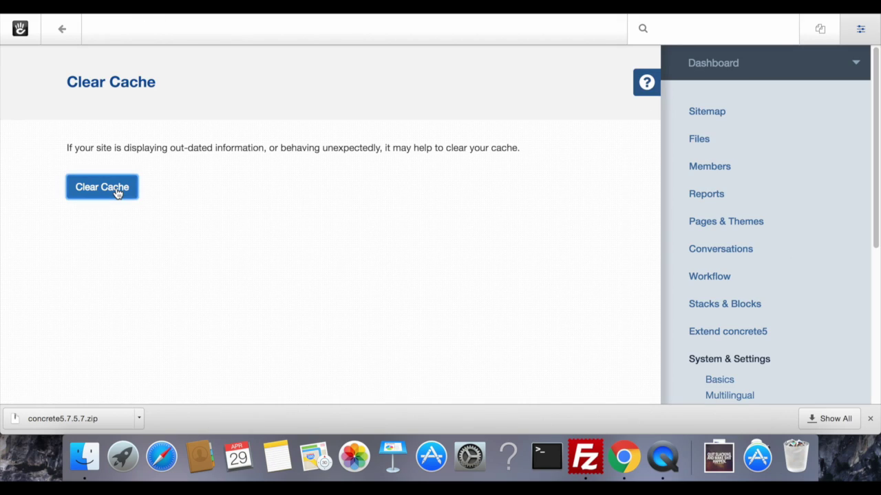